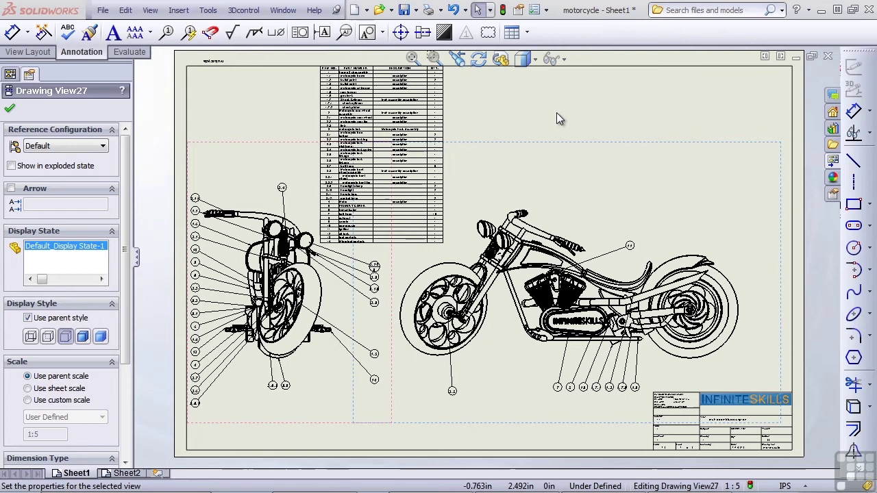
# Step: Open the motorcycle assembly from Drawing View27 and expand its Default configuration to reveal ExplView1
pyautogui.click(560, 203)
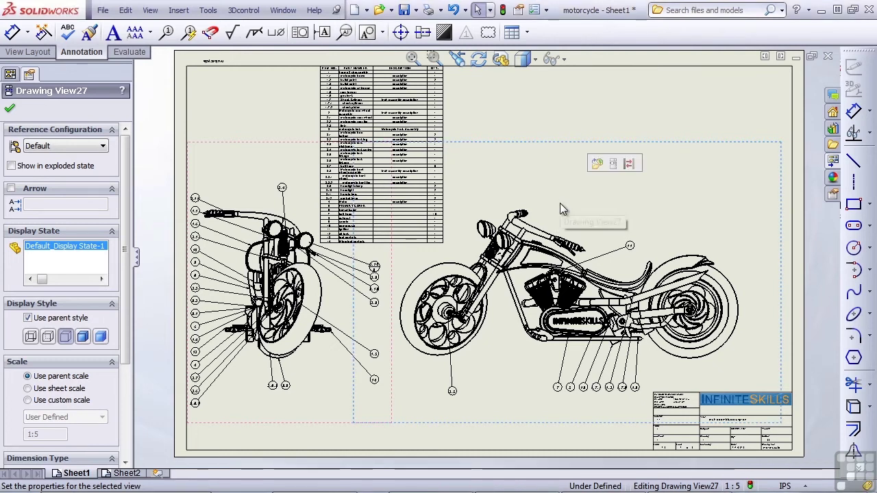
pyautogui.click(596, 164)
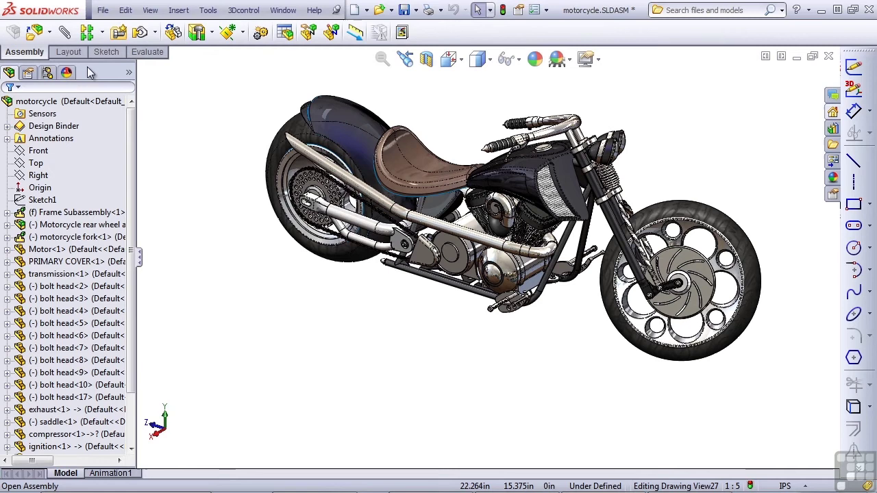
pyautogui.click(47, 73)
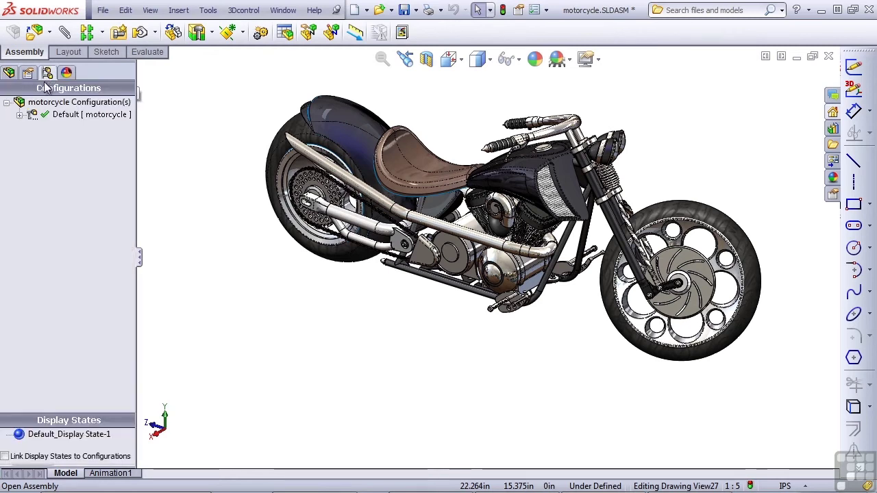
pyautogui.click(20, 116)
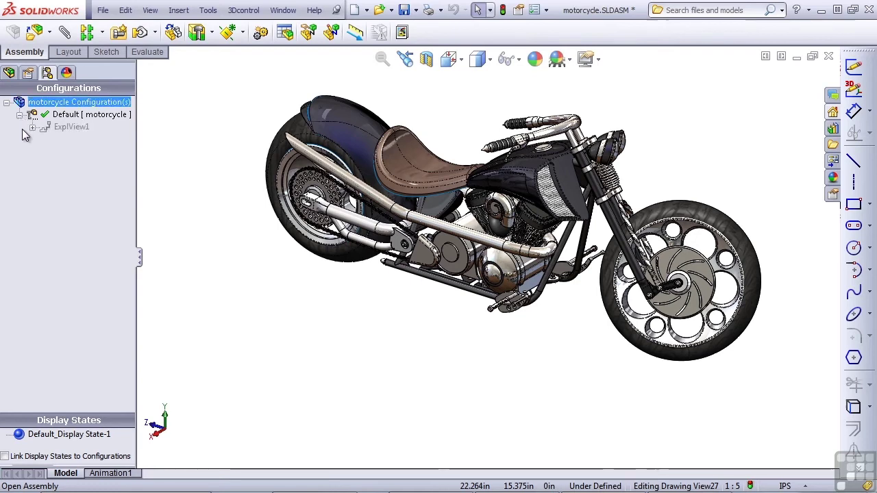
pyautogui.click(33, 128)
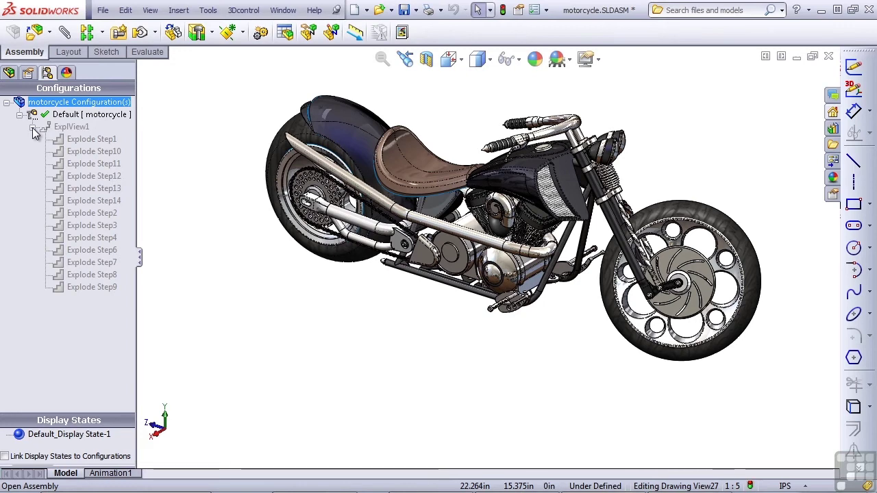
pyautogui.click(33, 129)
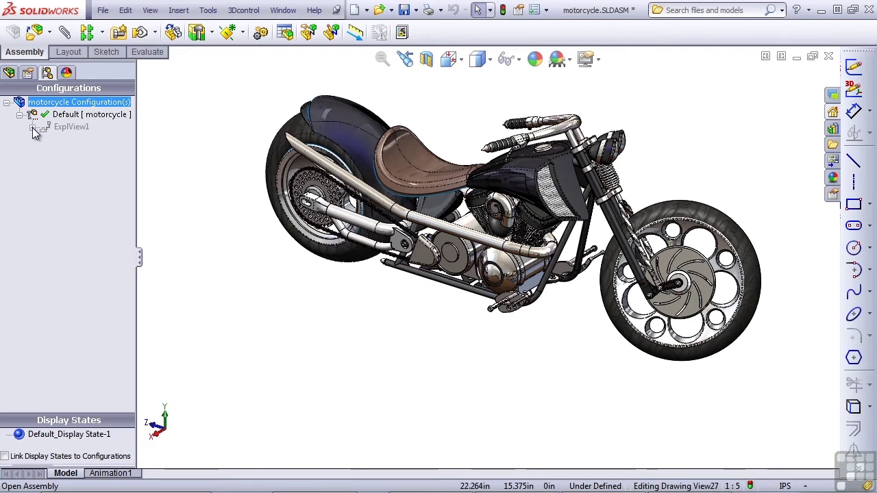
pyautogui.click(62, 117)
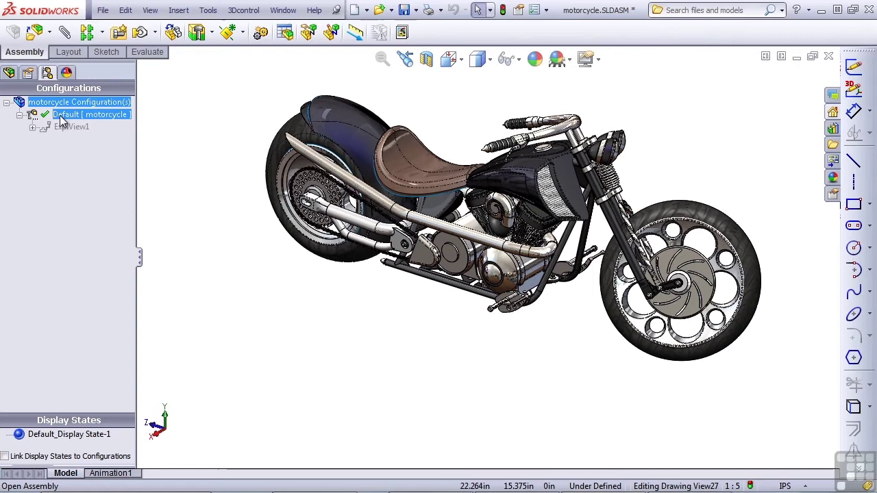
# Step: Create a new exploded view on the Default configuration, opening the Explode PropertyManager
pyautogui.rightClick(61, 120)
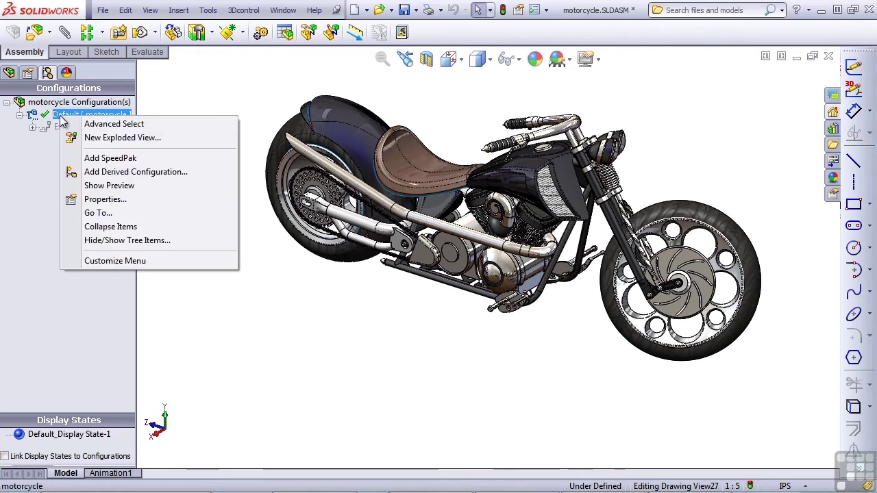
pyautogui.click(117, 138)
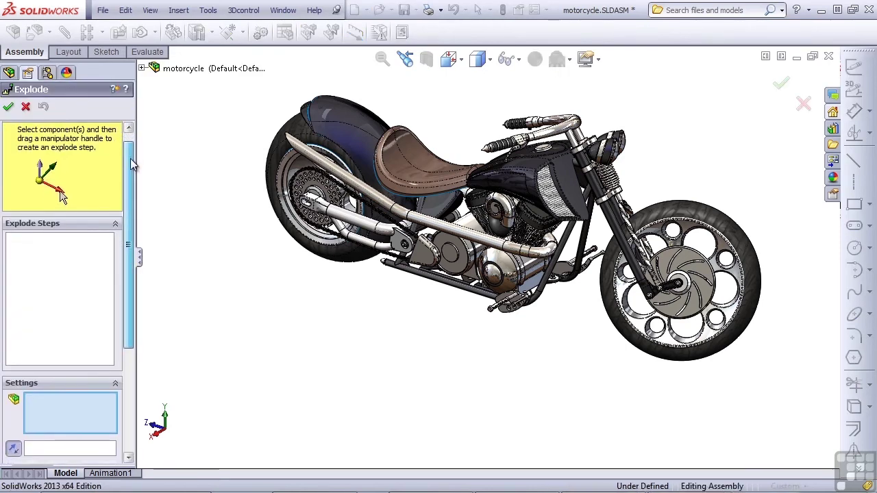
pyautogui.moveTo(130, 158); pyautogui.dragTo(114, 274)
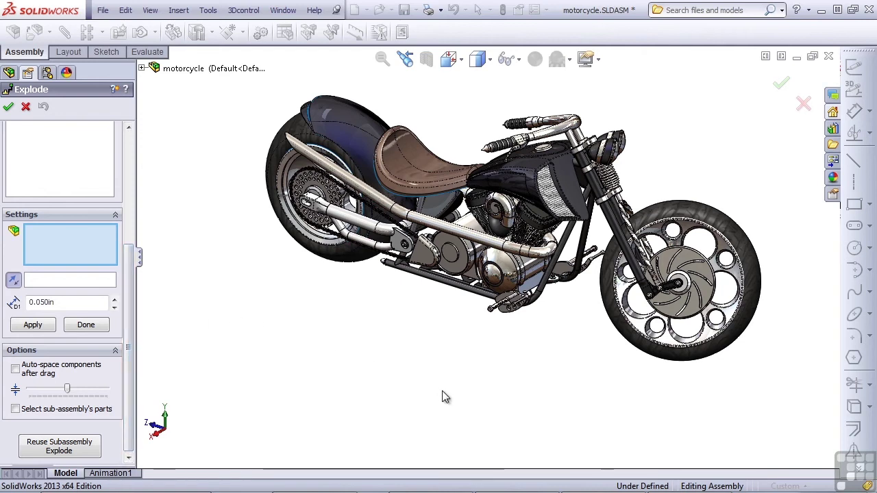
# Step: Explode the front fork with wheel out to the right and the rear wheel to the left
pyautogui.click(608, 213)
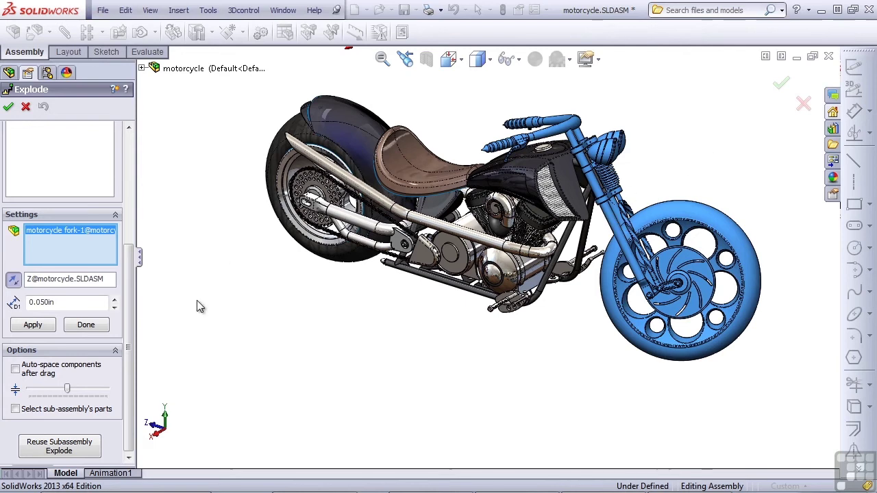
pyautogui.moveTo(125, 313); pyautogui.dragTo(72, 242)
pyautogui.moveTo(514, 319); pyautogui.dragTo(348, 117, button='middle')
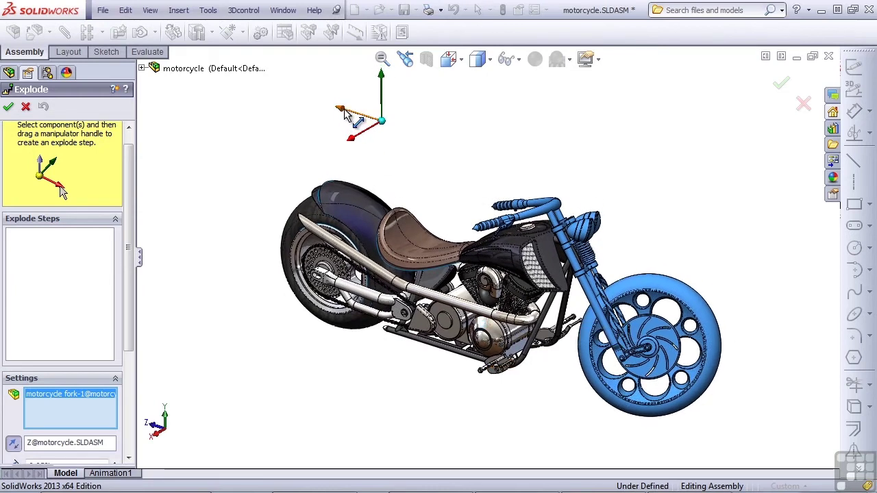
pyautogui.moveTo(350, 116); pyautogui.dragTo(470, 189)
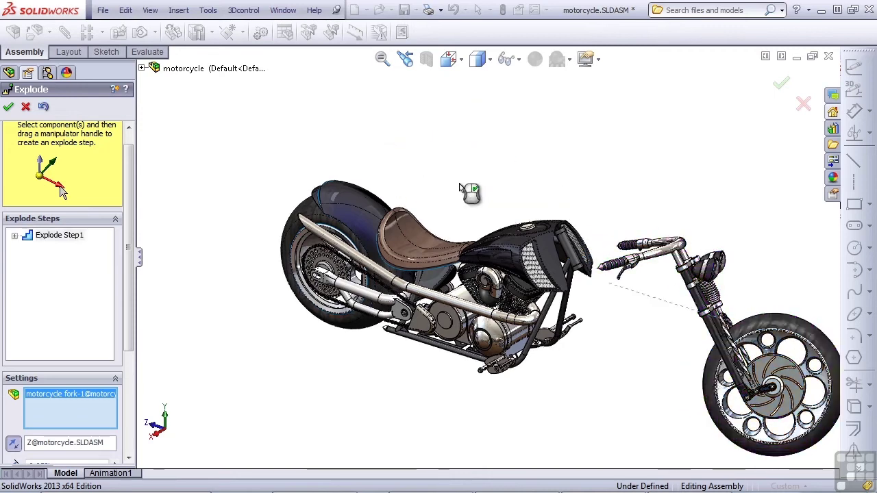
pyautogui.click(316, 321)
pyautogui.moveTo(233, 170); pyautogui.dragTo(140, 142)
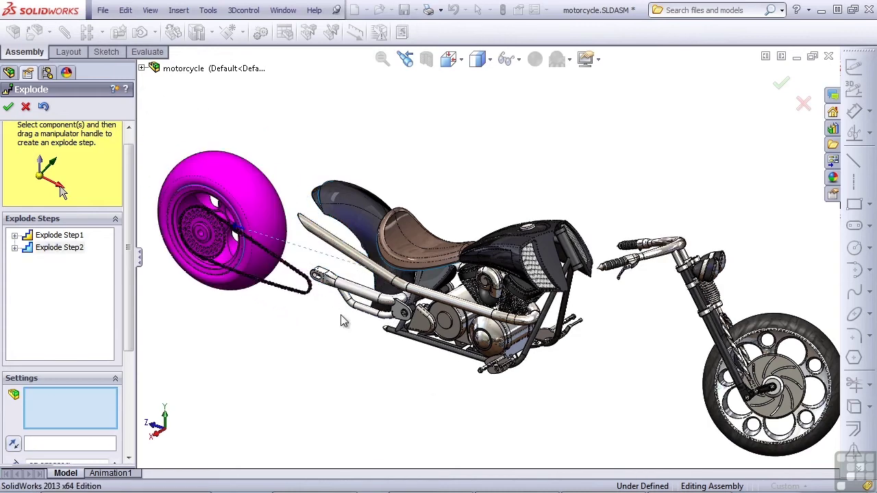
# Step: Lift the seat above the frame, drop the footpeg, and move the motor down-left
pyautogui.click(409, 237)
pyautogui.moveTo(412, 206); pyautogui.dragTo(384, 41)
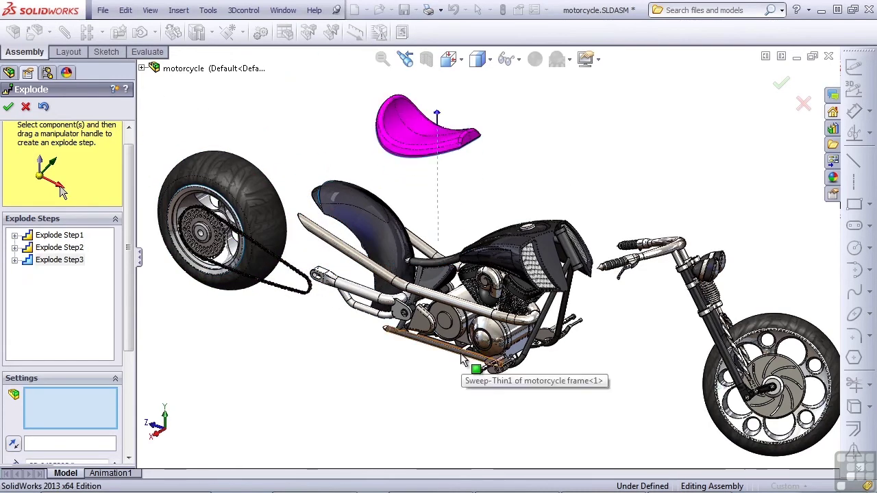
pyautogui.click(473, 367)
pyautogui.moveTo(473, 366); pyautogui.dragTo(486, 390)
pyautogui.click(490, 337)
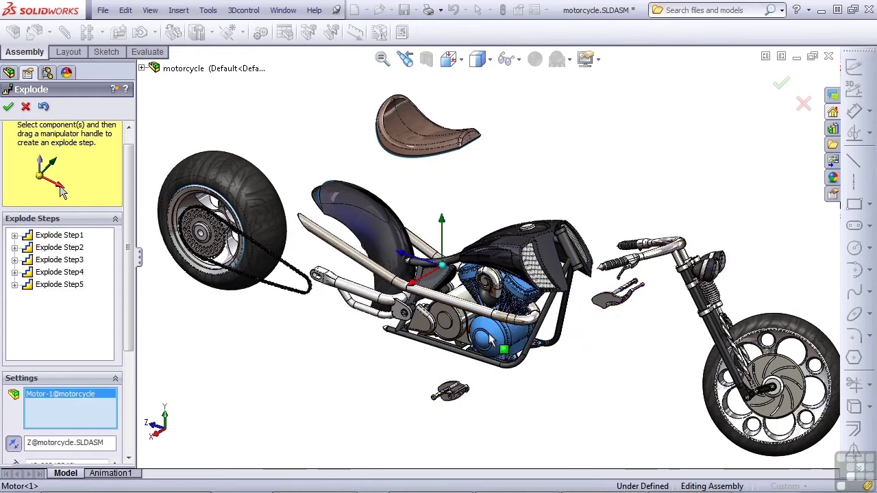
pyautogui.moveTo(414, 281); pyautogui.dragTo(299, 347)
# Step: Explode the transmission down-left, primary cover and compressor up-right, and exhaust below the engine
pyautogui.click(439, 326)
pyautogui.moveTo(367, 321); pyautogui.dragTo(205, 415)
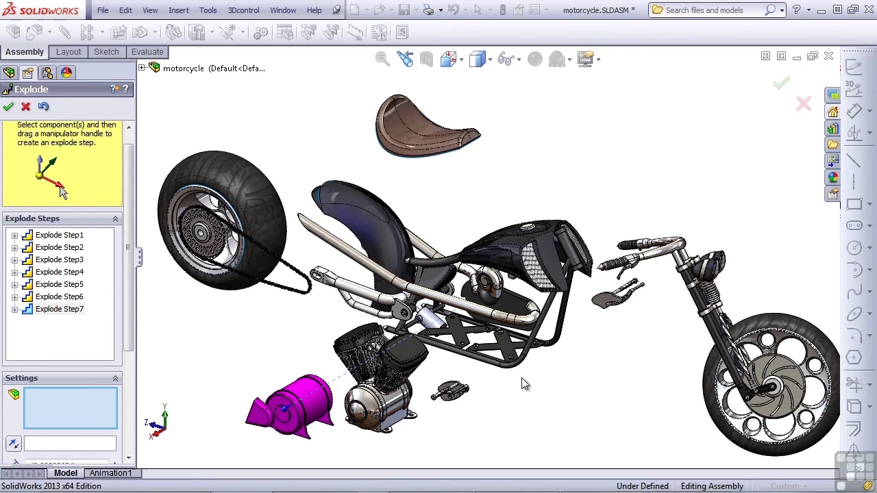
pyautogui.click(488, 321)
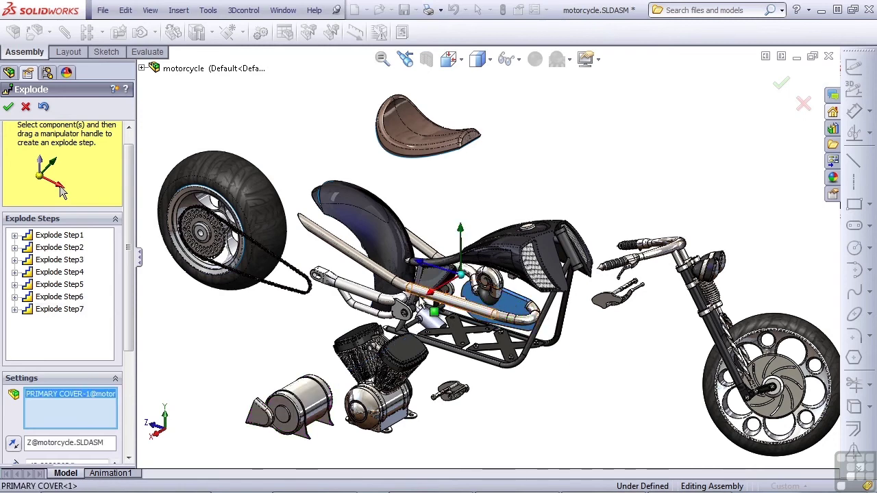
pyautogui.moveTo(425, 298); pyautogui.dragTo(596, 209)
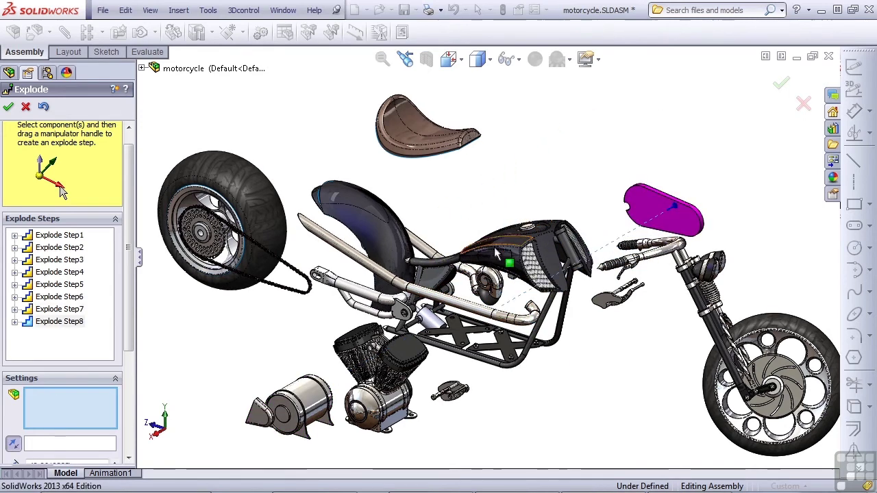
pyautogui.click(500, 298)
pyautogui.moveTo(418, 264); pyautogui.dragTo(533, 198)
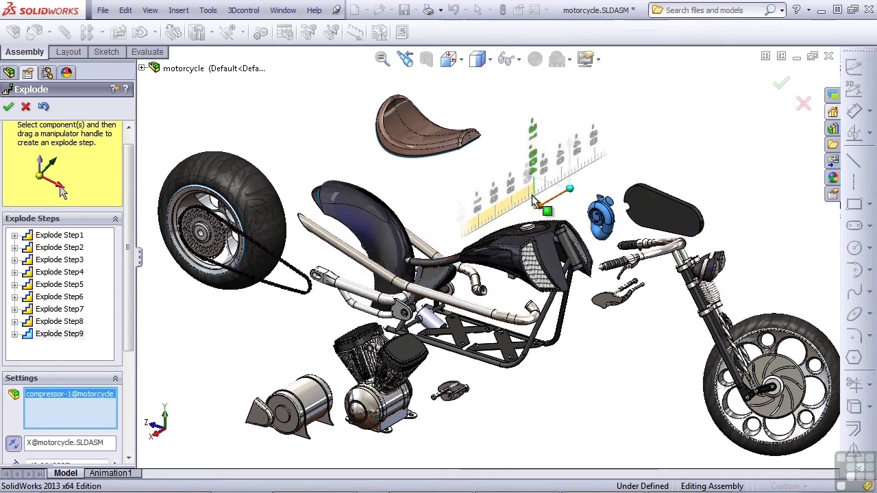
pyautogui.click(301, 218)
pyautogui.moveTo(305, 175); pyautogui.dragTo(332, 335)
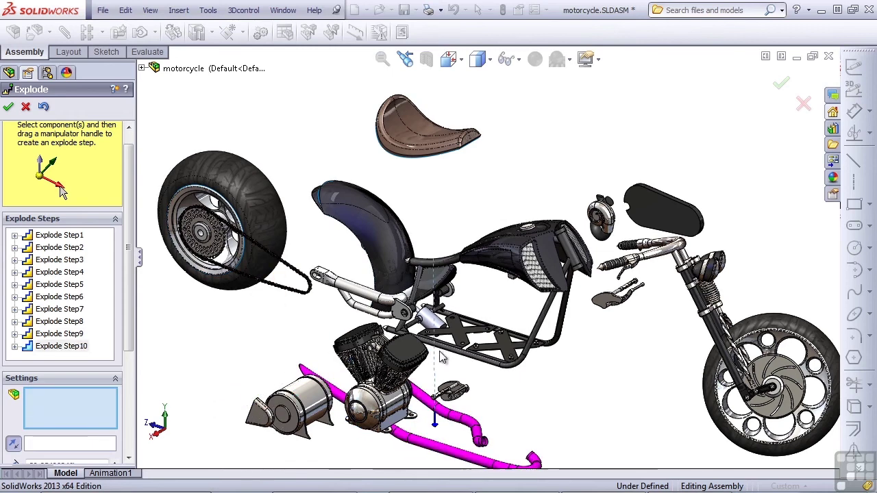
# Step: Pull the oil tank down-left and enable Select sub-assembly's parts
pyautogui.click(425, 281)
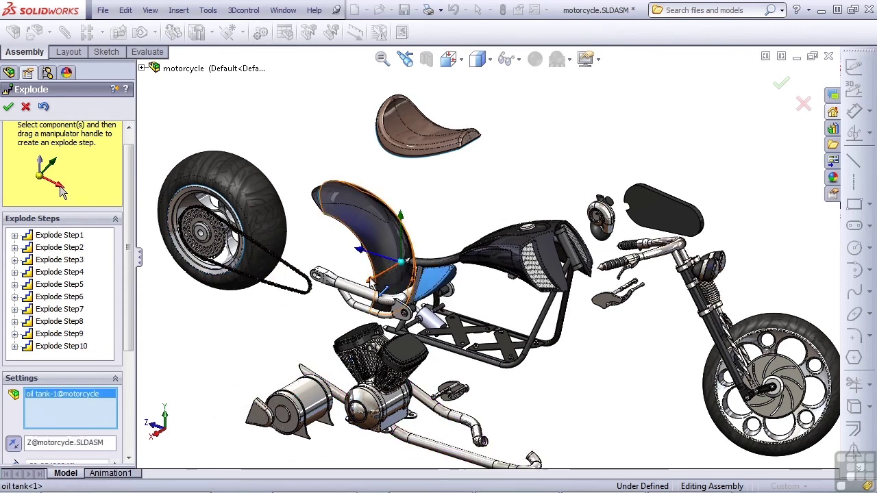
pyautogui.moveTo(374, 278); pyautogui.dragTo(282, 407)
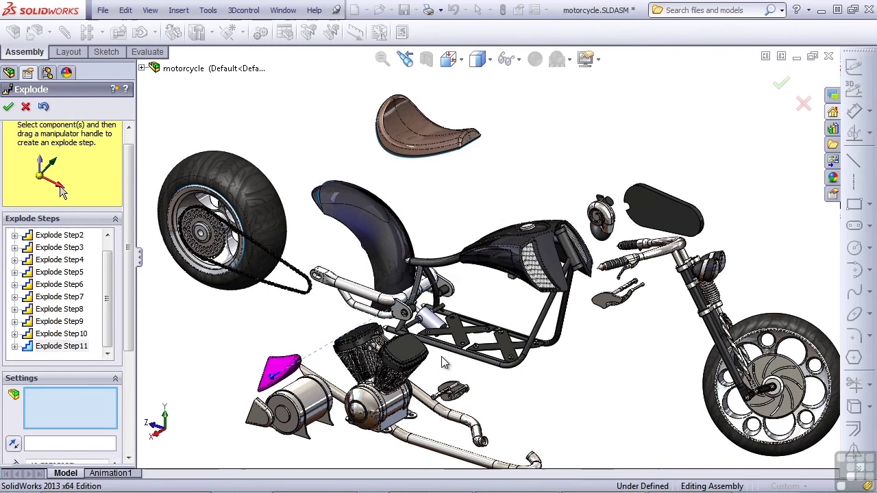
pyautogui.click(432, 316)
pyautogui.click(432, 316)
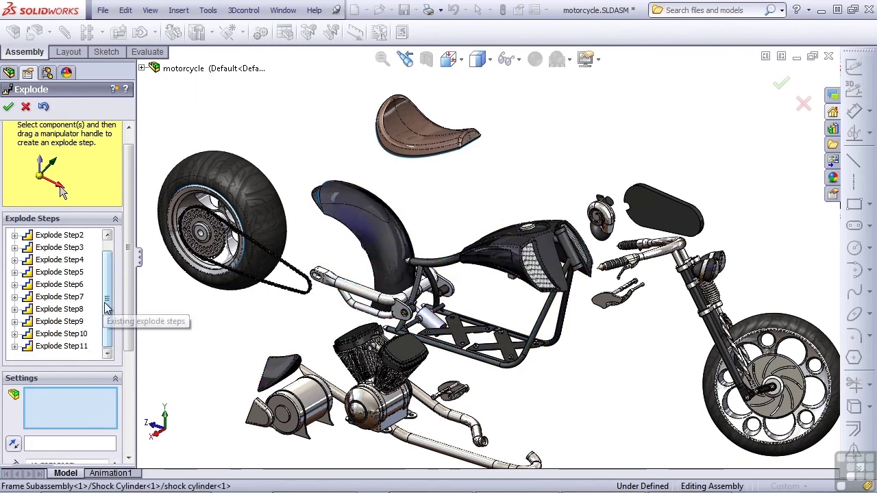
pyautogui.scroll(-5, 107, 343)
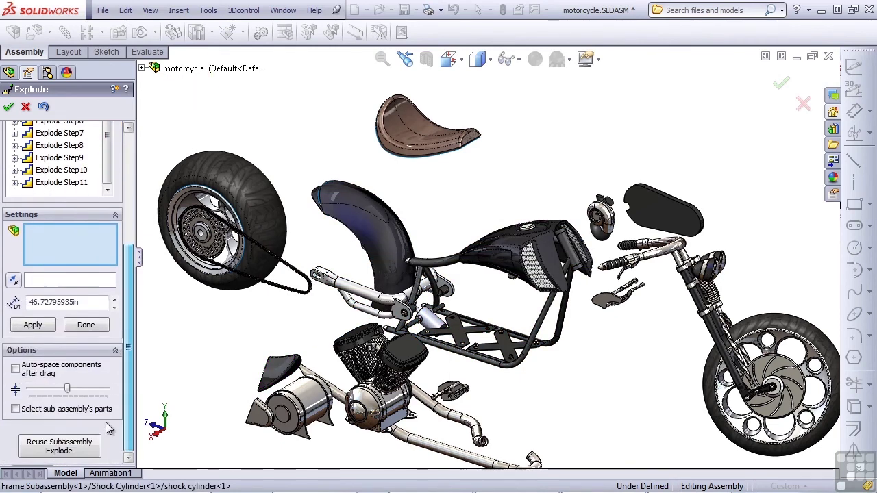
pyautogui.click(15, 409)
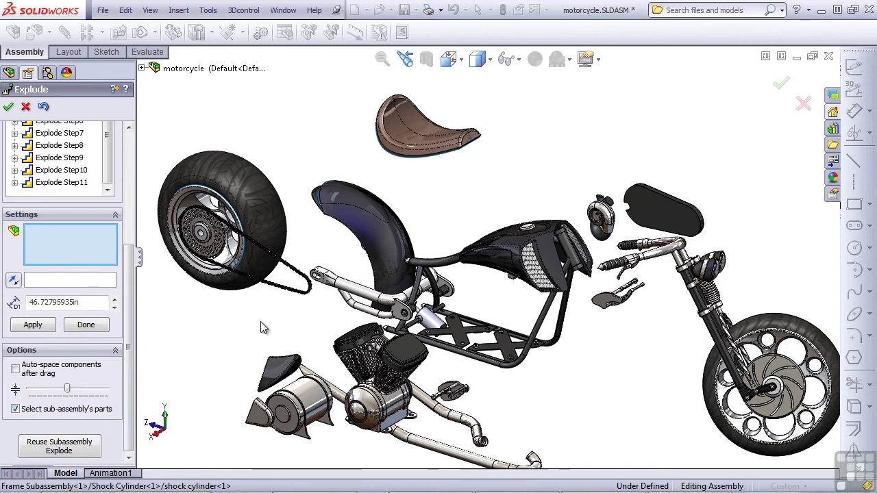
# Step: Explode the drive chain out to the left and lift the gas tank above the frame
pyautogui.click(287, 293)
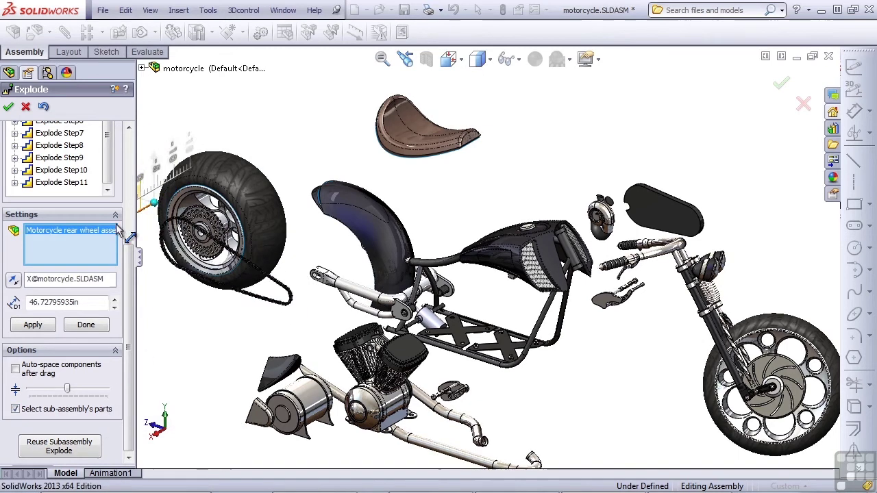
pyautogui.click(498, 259)
pyautogui.moveTo(438, 175); pyautogui.dragTo(449, 100)
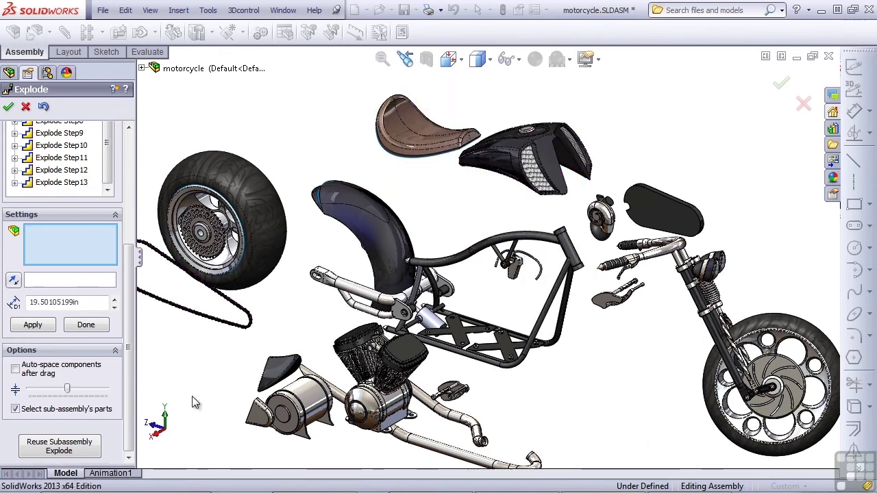
pyautogui.scroll(2, 126, 281)
pyautogui.scroll(3, 127, 281)
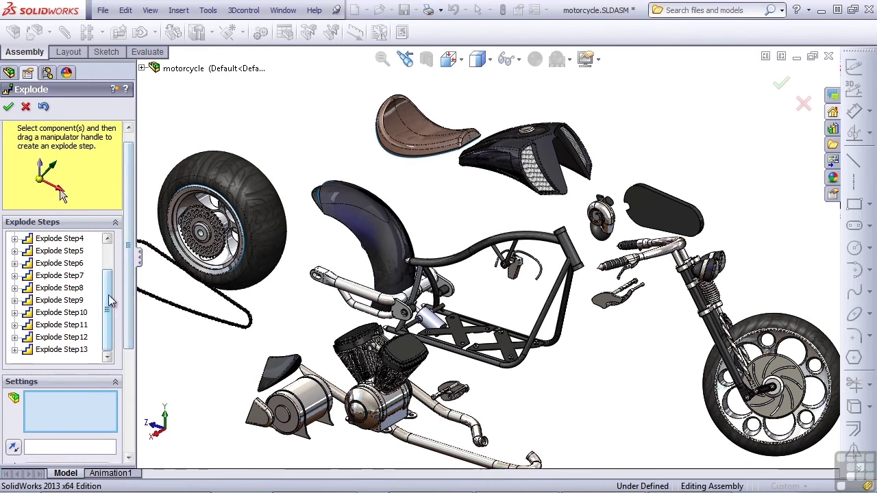
pyautogui.scroll(1, 106, 310)
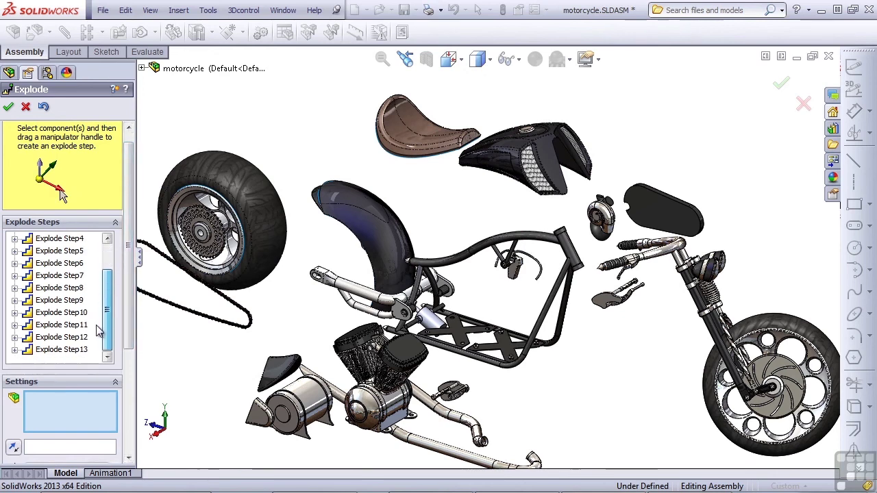
# Step: Expand Explode Step1 to show it holds motorcycle fork-1
pyautogui.click(70, 240)
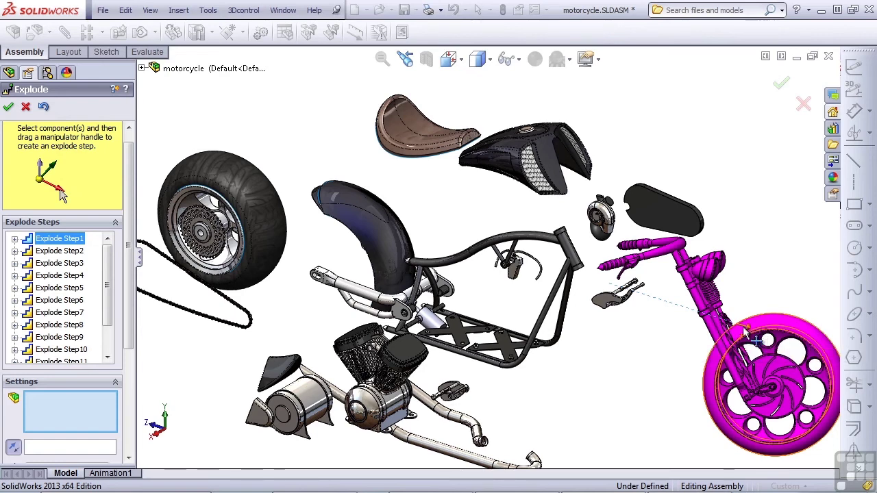
pyautogui.click(15, 238)
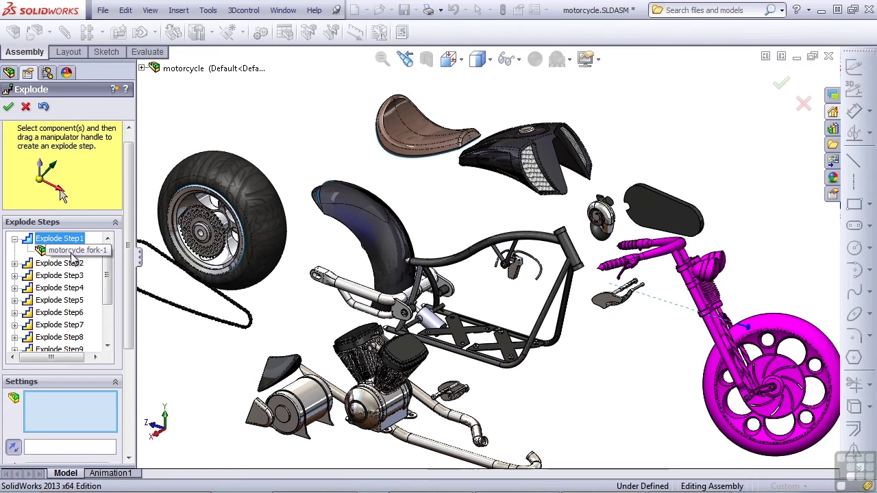
# Step: Accept the explode, inspect the new ExplView3 beside ExplView1 under Default, then bring up view orientations
pyautogui.click(8, 106)
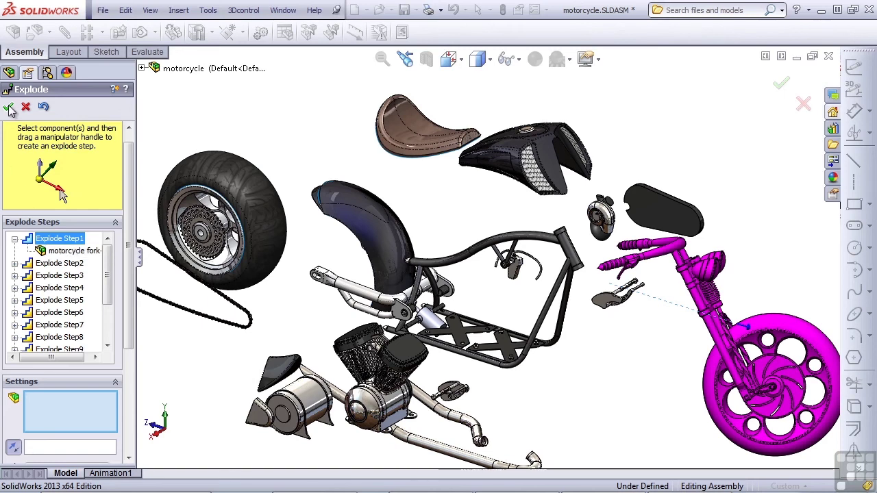
pyautogui.click(50, 140)
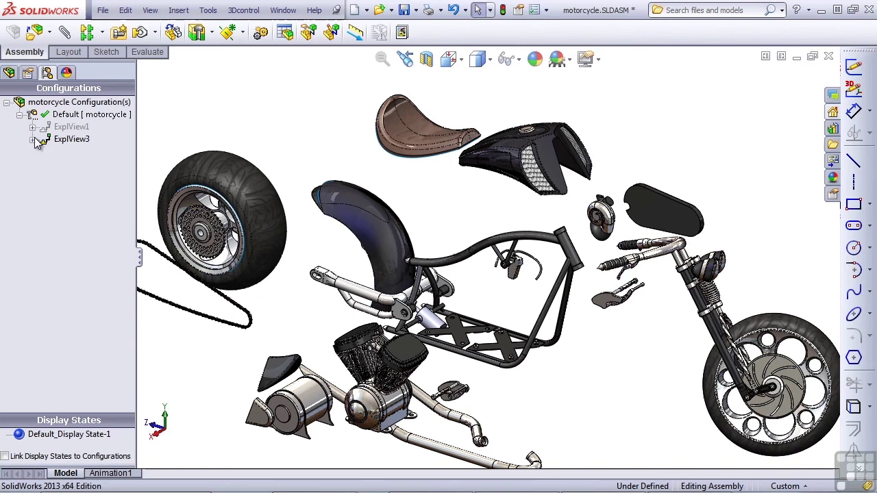
pyautogui.click(53, 116)
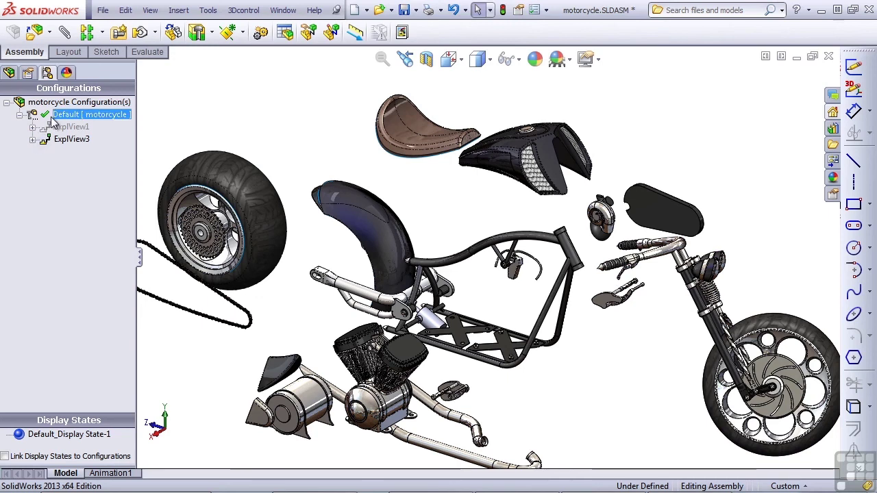
pyautogui.click(65, 141)
pyautogui.click(66, 130)
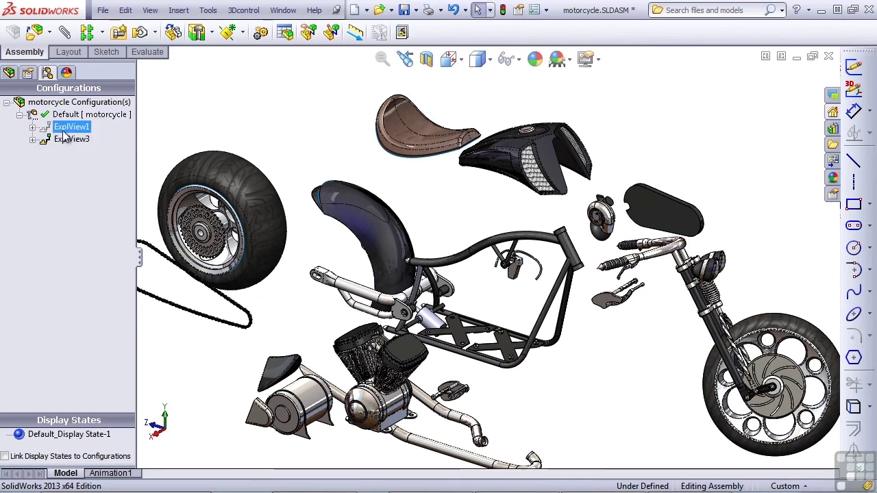
pyautogui.click(209, 128)
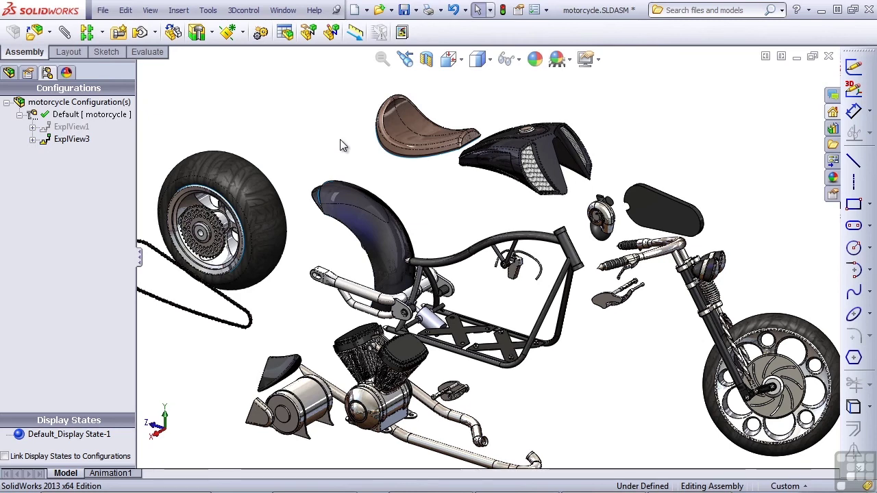
pyautogui.press('space')
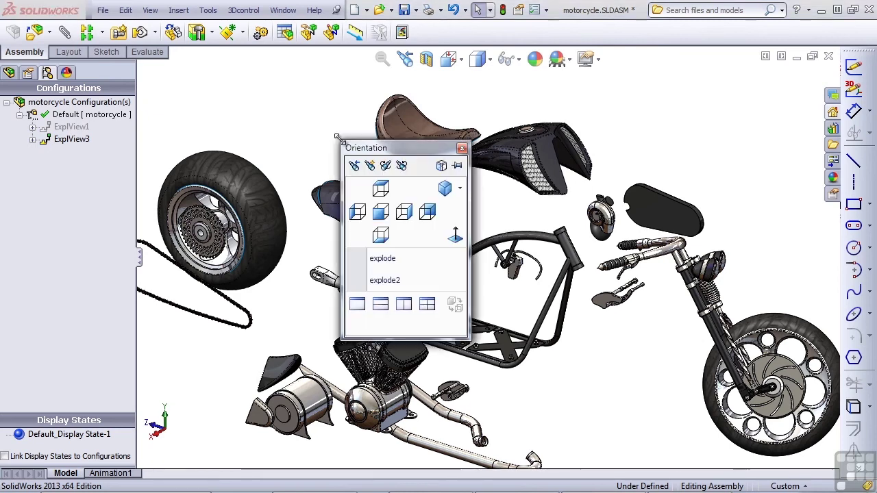
# Step: Save the current orientation as a named view 'Exploded View' and return to the motorcycle drawing
pyautogui.click(370, 168)
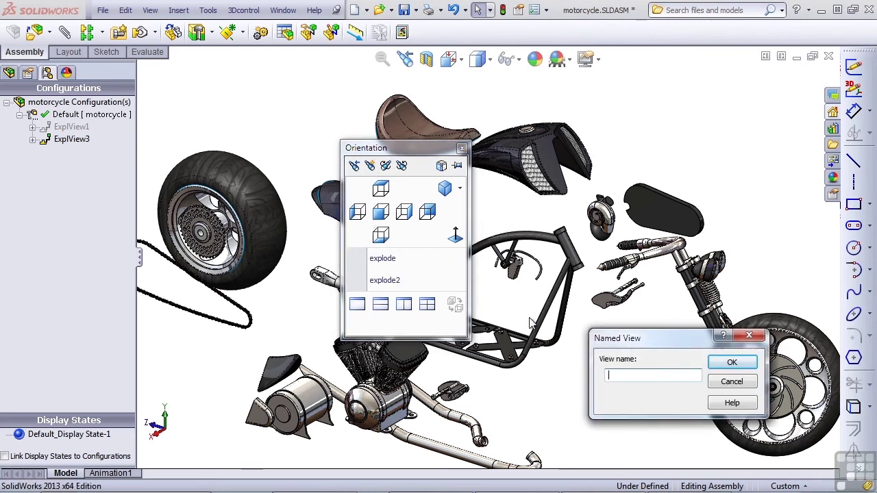
pyautogui.write('Exploded V')
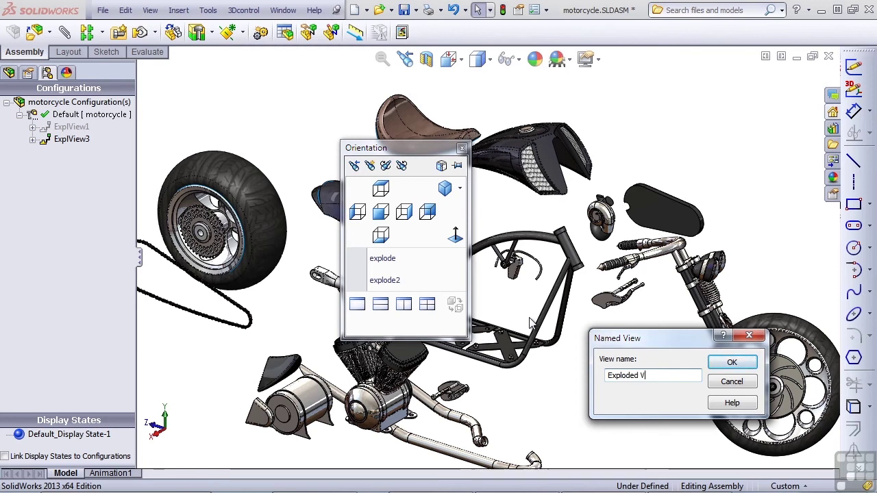
pyautogui.write('iew')
pyautogui.press('Return')
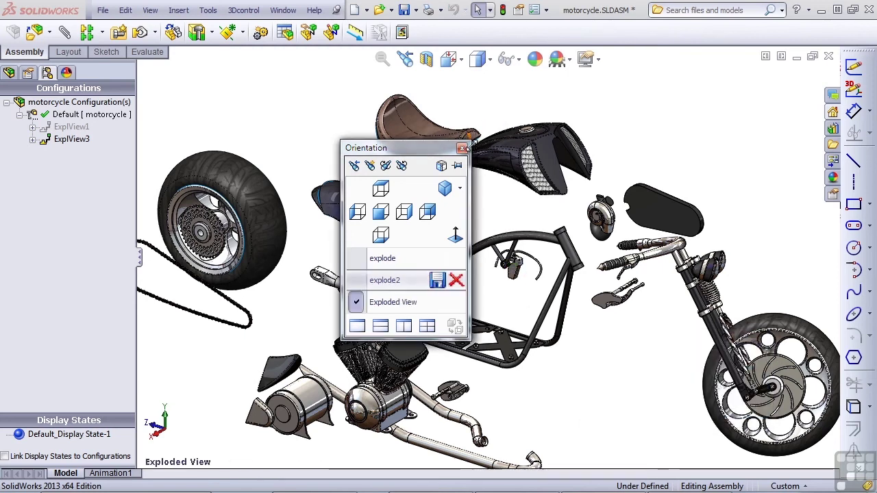
pyautogui.click(462, 149)
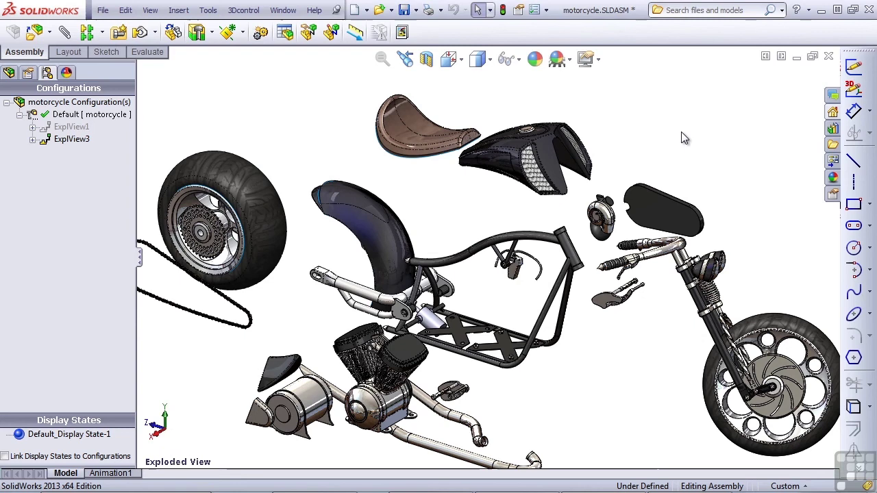
pyautogui.hotkey('ctrl', 'Tab')
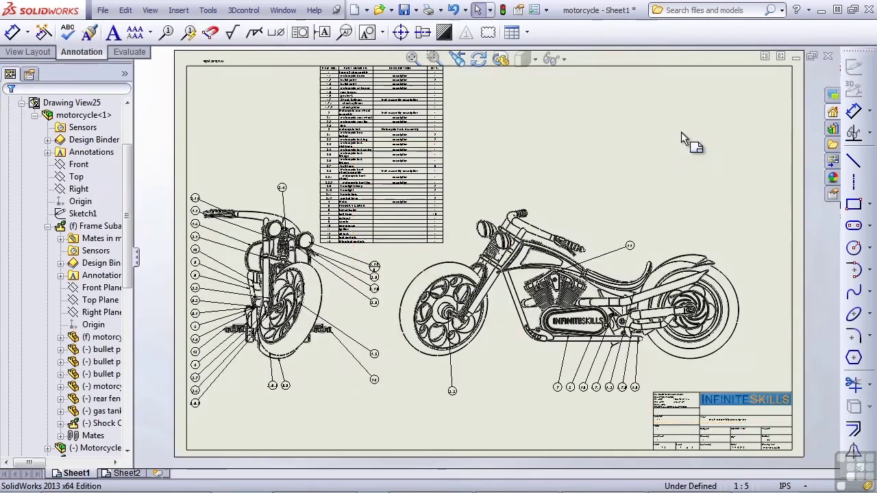
# Step: On Sheet2, delete Drawing View21 through View24, confirming Yes to All
pyautogui.click(127, 474)
pyautogui.moveTo(126, 350); pyautogui.dragTo(119, 376)
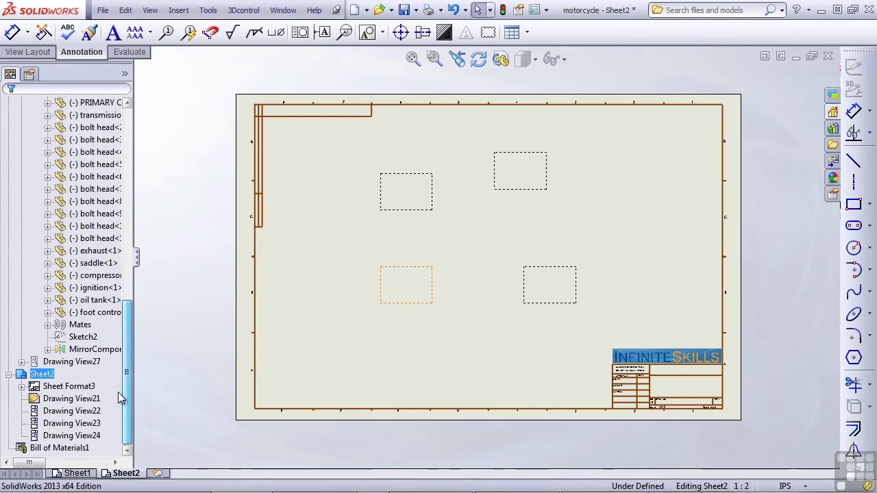
pyautogui.click(72, 400)
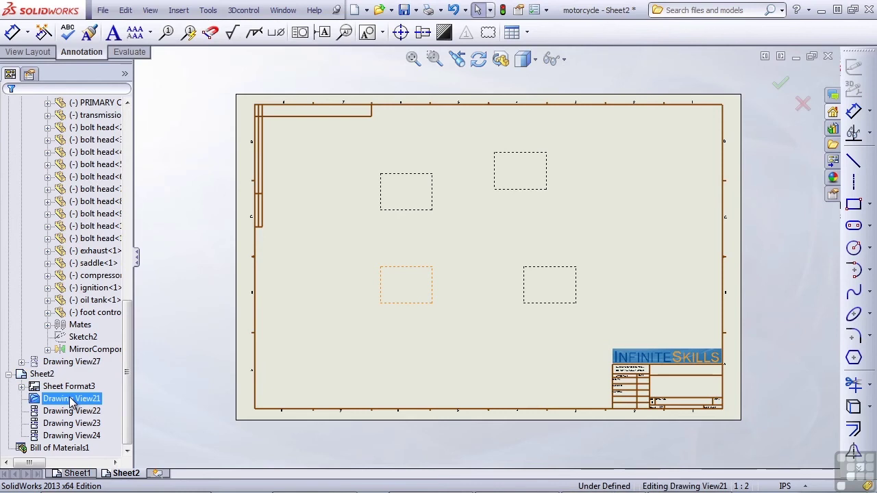
pyautogui.keyDown('ctrl'); pyautogui.click(63, 435); pyautogui.keyUp('ctrl')
pyautogui.keyDown('shift'); pyautogui.click(63, 436); pyautogui.keyUp('shift')
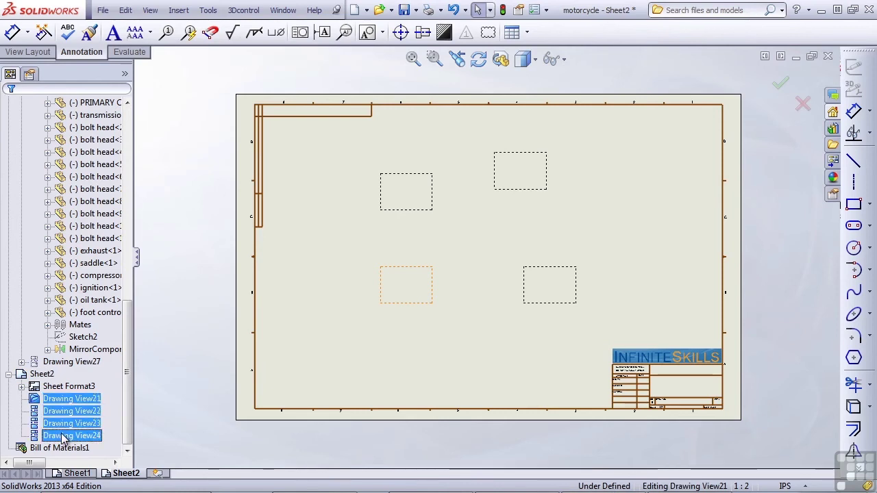
pyautogui.press('Delete')
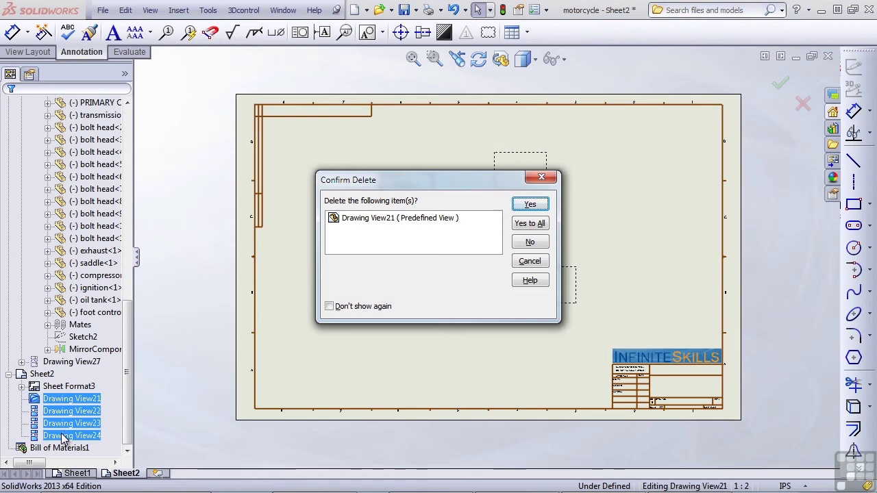
pyautogui.hotkey('alt', 'a')
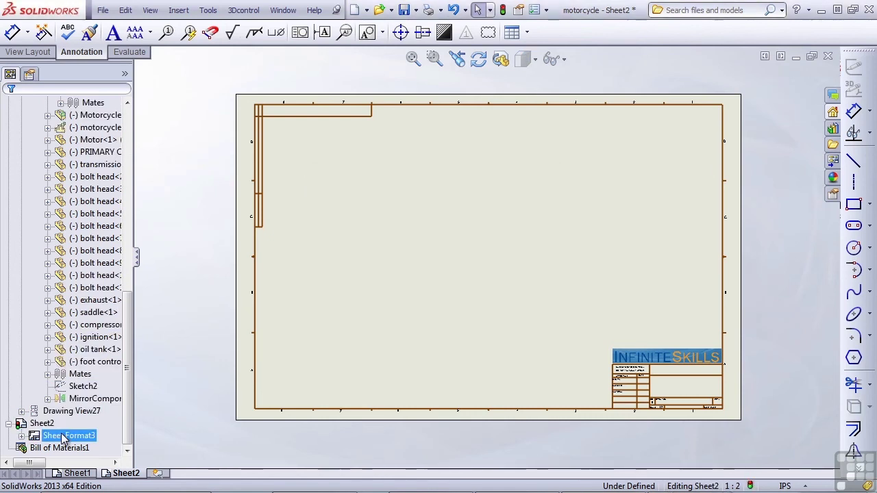
# Step: Insert a motorcycle model view showing exploded state ExplView3 in the saved Exploded View orientation
pyautogui.click(96, 177)
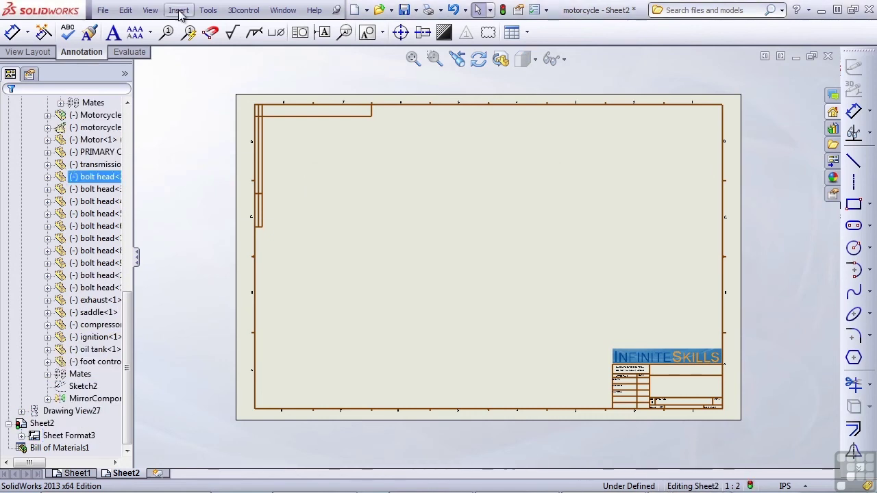
pyautogui.click(181, 11)
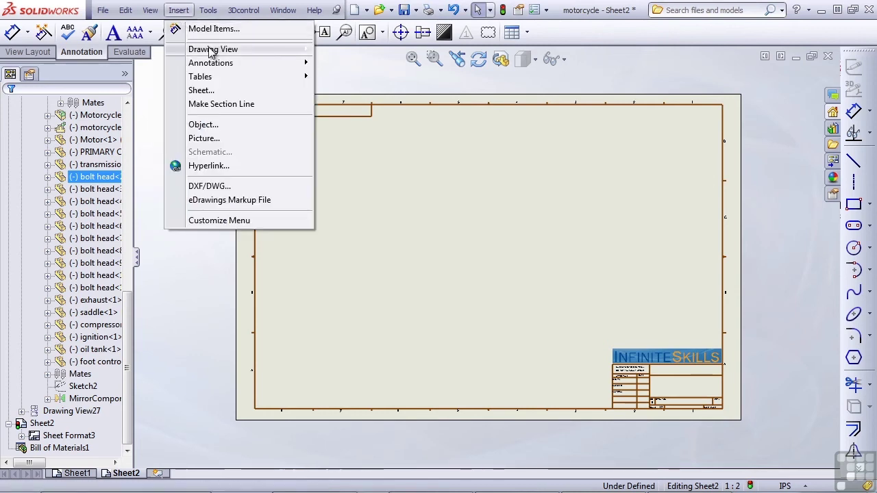
pyautogui.moveTo(211, 49)
pyautogui.click(351, 51)
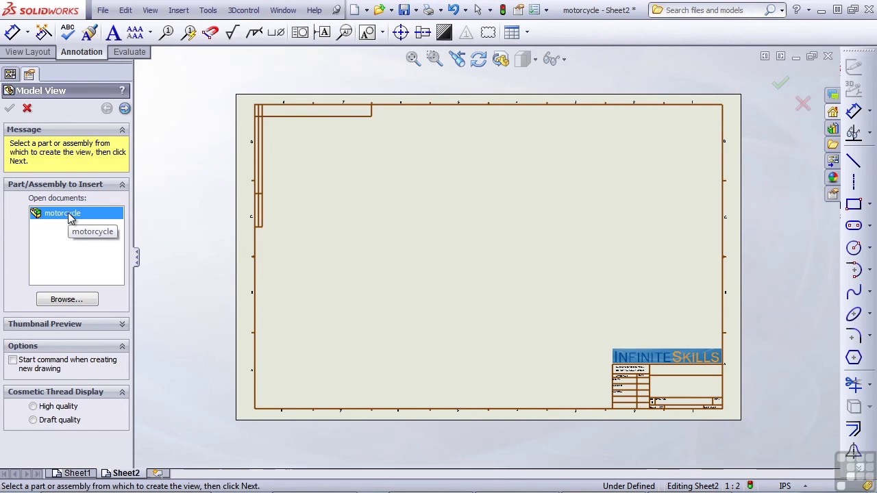
pyautogui.click(125, 110)
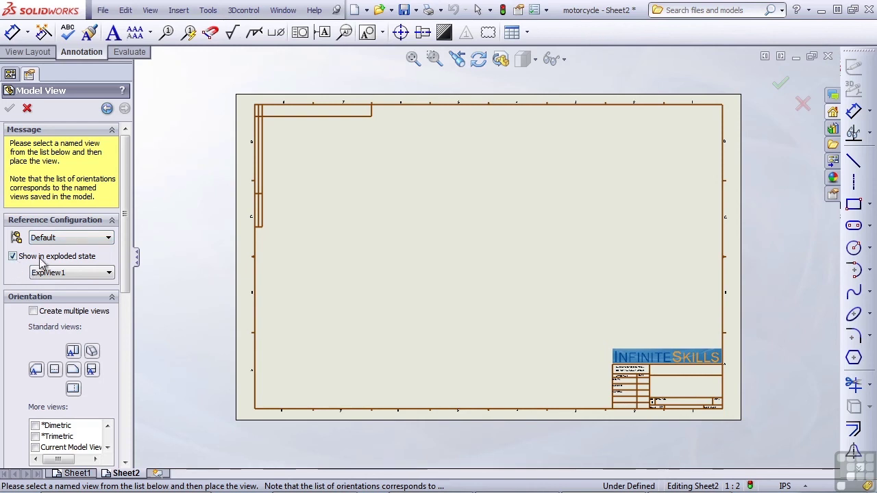
pyautogui.click(58, 274)
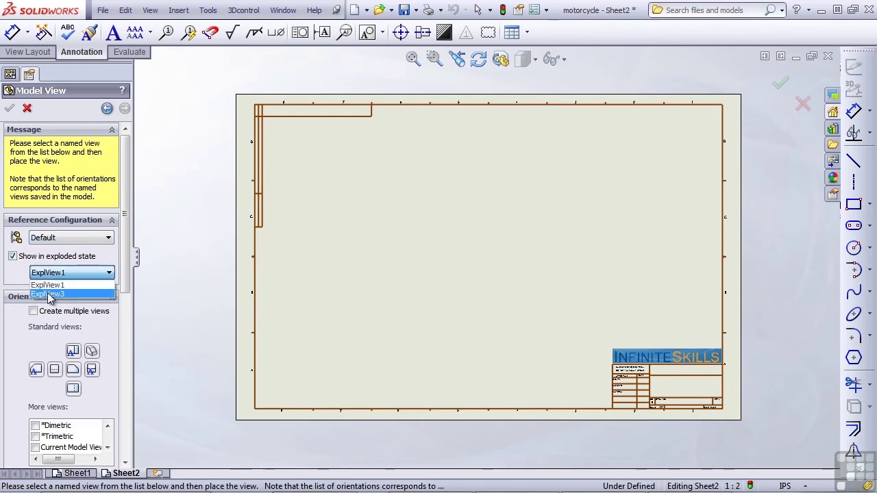
pyautogui.click(48, 294)
pyautogui.scroll(-4, 110, 315)
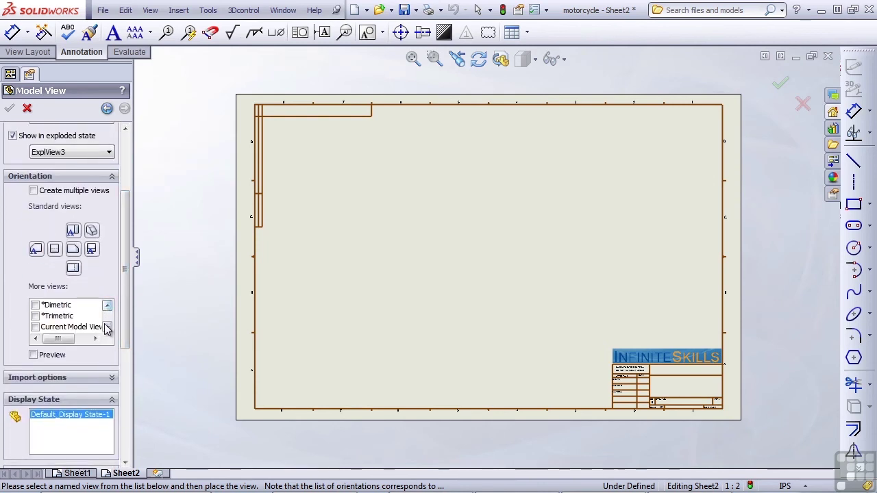
pyautogui.scroll(-3, 106, 330)
pyautogui.click(35, 327)
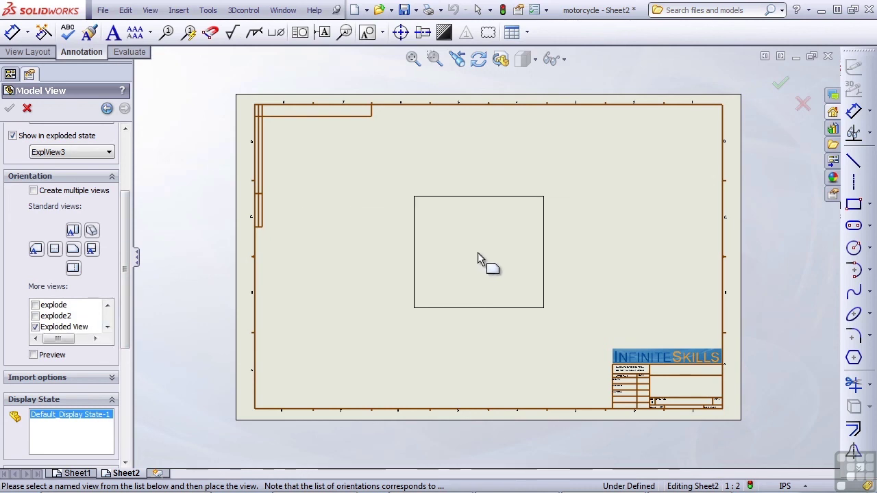
# Step: Place Drawing View39 on Sheet2, set it to use the 1:2 sheet scale, and move it aside
pyautogui.click(466, 259)
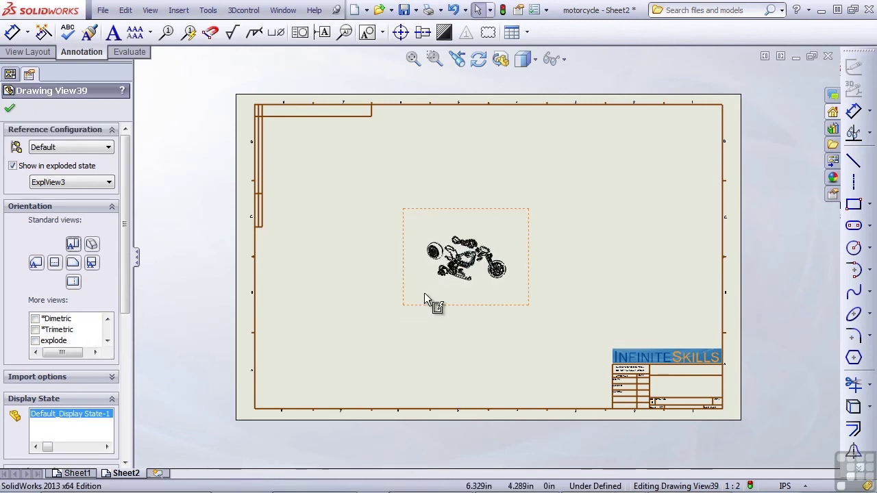
pyautogui.scroll(-2, 126, 259)
pyautogui.moveTo(127, 278); pyautogui.dragTo(124, 374)
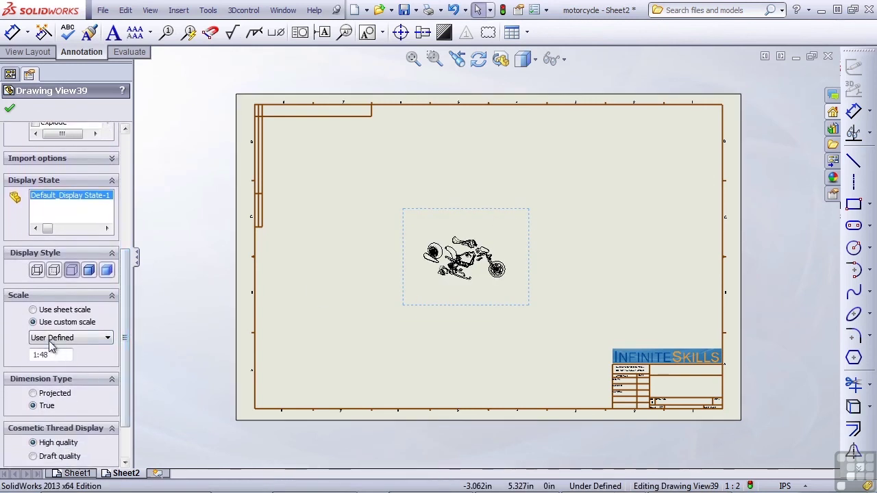
pyautogui.click(33, 310)
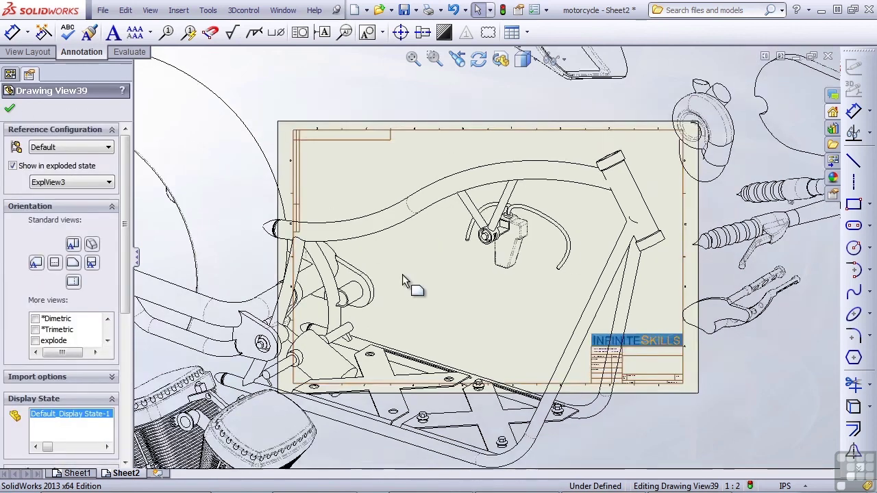
pyautogui.scroll(-5, 402, 274)
pyautogui.moveTo(495, 416)
pyautogui.mouseDown()
pyautogui.moveTo(299, 454)
pyautogui.moveTo(144, 435)
pyautogui.mouseUp()
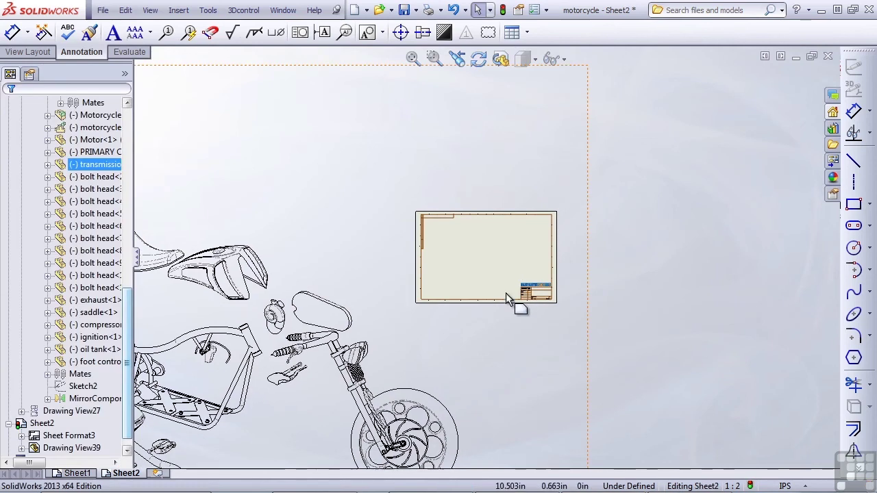
# Step: Set Sheet2's scale to 1:10 in Sheet Properties and move Drawing View39's motorcycle inside the sheet border
pyautogui.click(322, 353)
pyautogui.moveTo(283, 351); pyautogui.dragTo(58, 340)
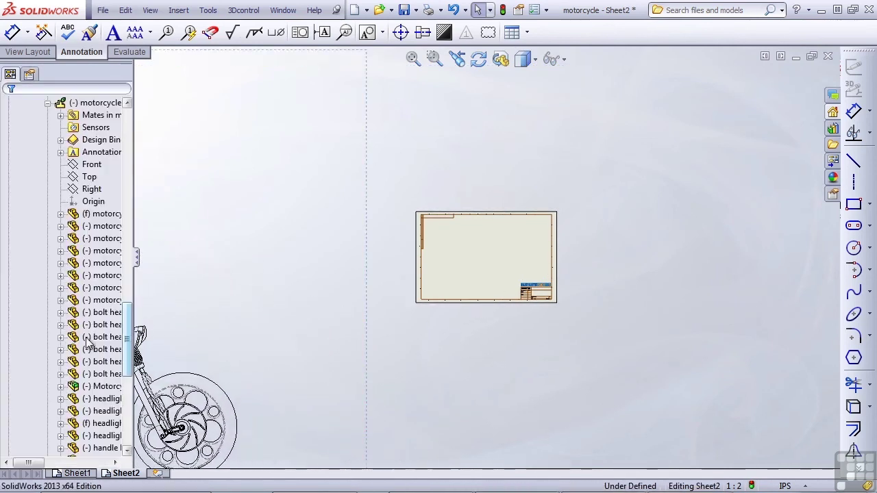
pyautogui.rightClick(494, 265)
pyautogui.click(527, 340)
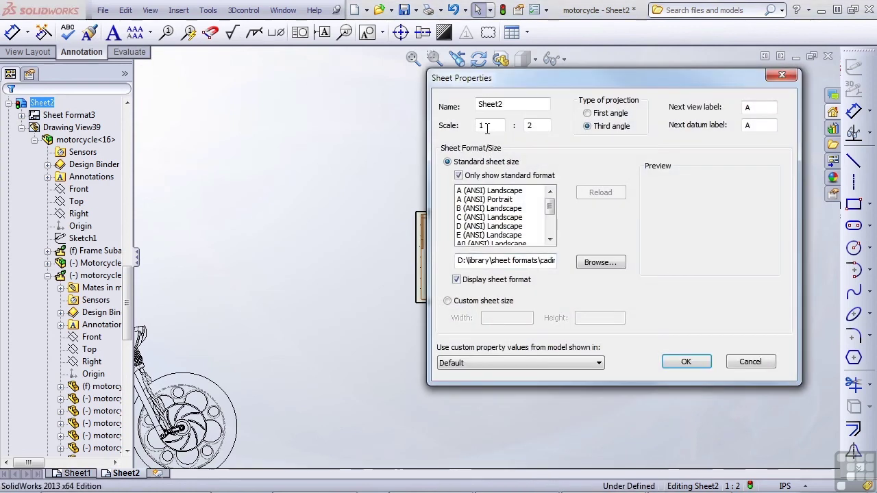
pyautogui.doubleClick(539, 127)
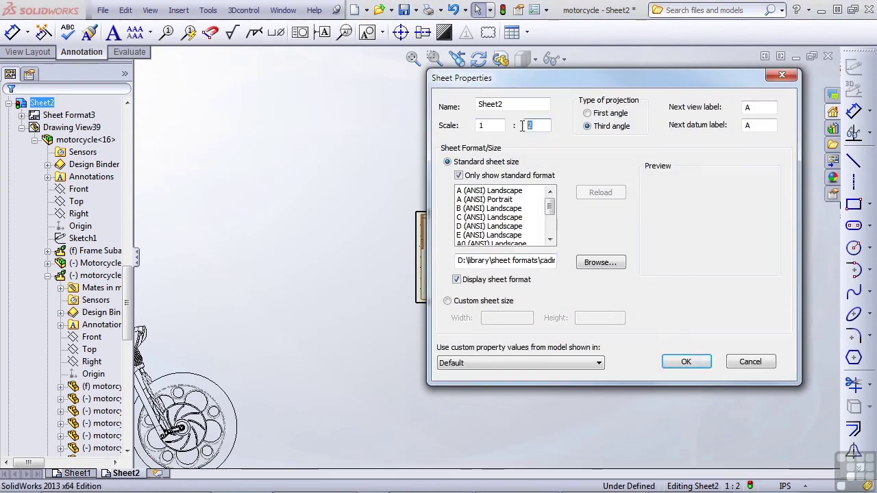
pyautogui.write('10')
pyautogui.press('Return')
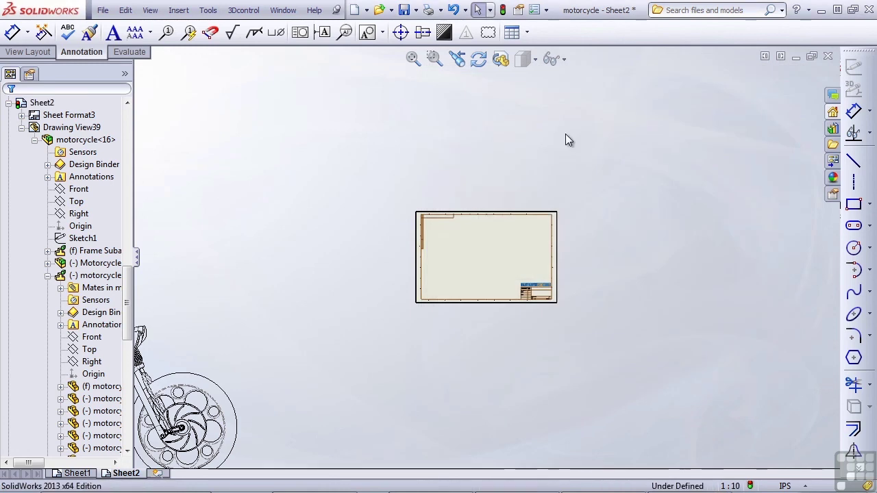
pyautogui.moveTo(245, 300)
pyautogui.mouseDown()
pyautogui.moveTo(453, 248)
pyautogui.moveTo(781, 200)
pyautogui.mouseUp()
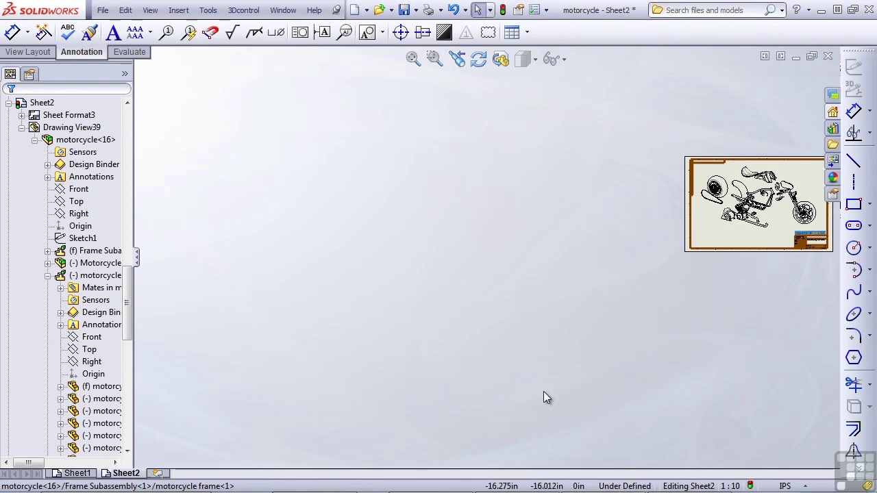
pyautogui.press('f')
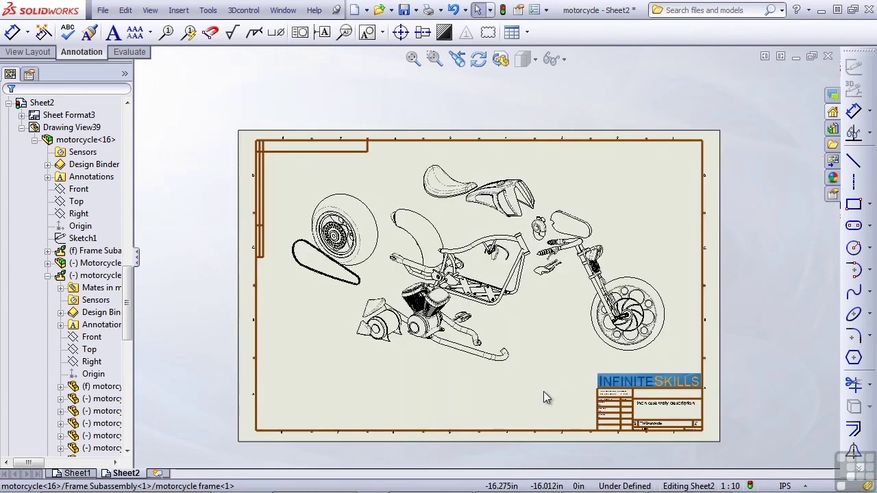